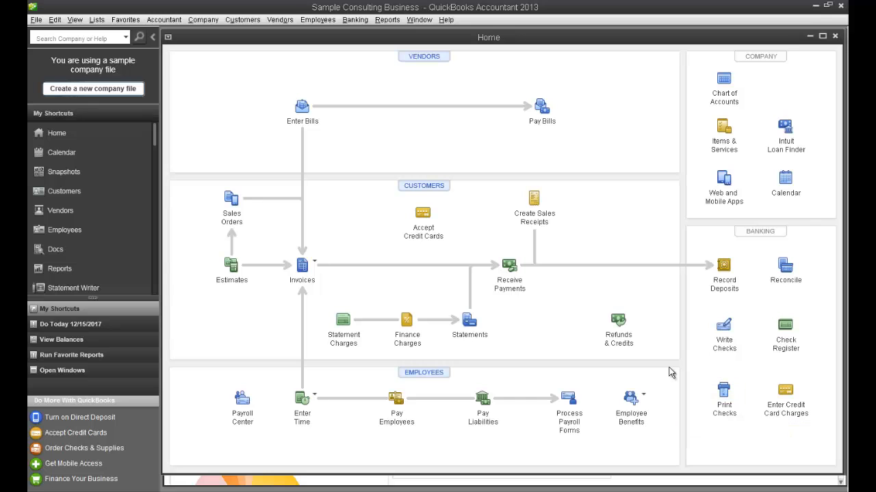
# - Open the User List via Company > Set Up Users and Passwords > Set Up Users
pyautogui.click(208, 20)
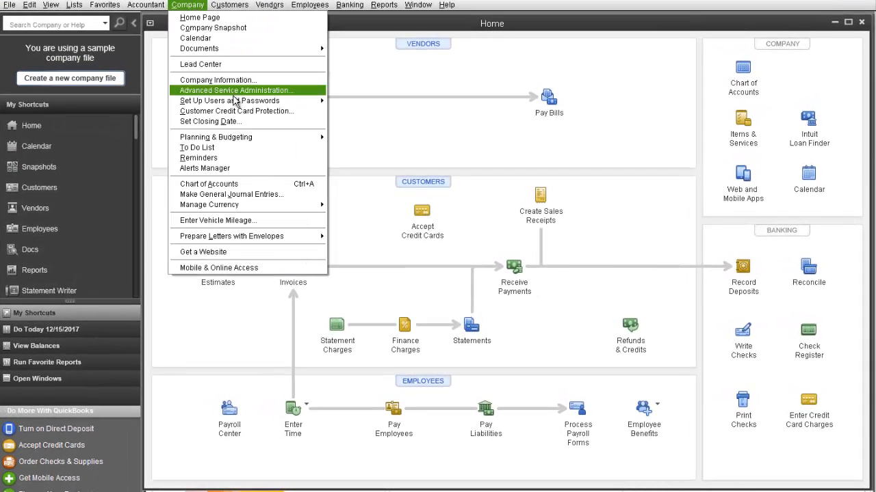
pyautogui.moveTo(247, 102)
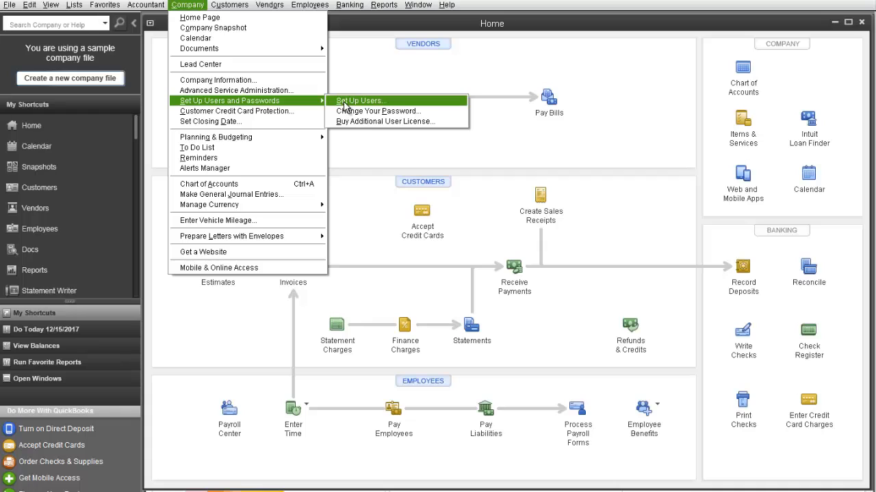
pyautogui.click(346, 102)
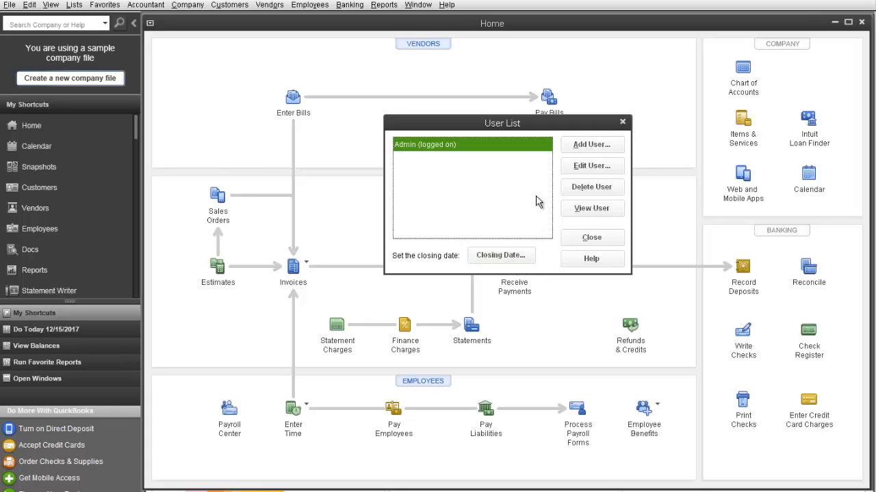
# - Add a new user with a user name and a confirmed password, then continue to access options
pyautogui.click(602, 151)
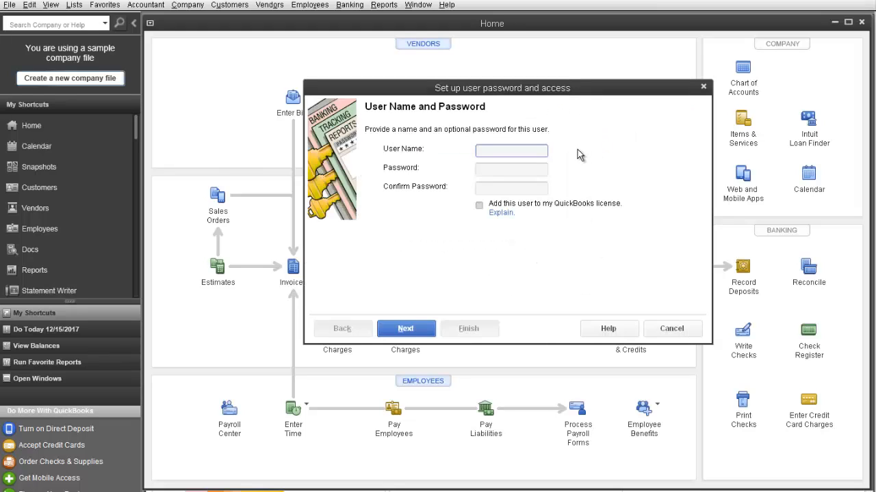
pyautogui.write('Jim')
pyautogui.press('Tab')
pyautogui.write('123')
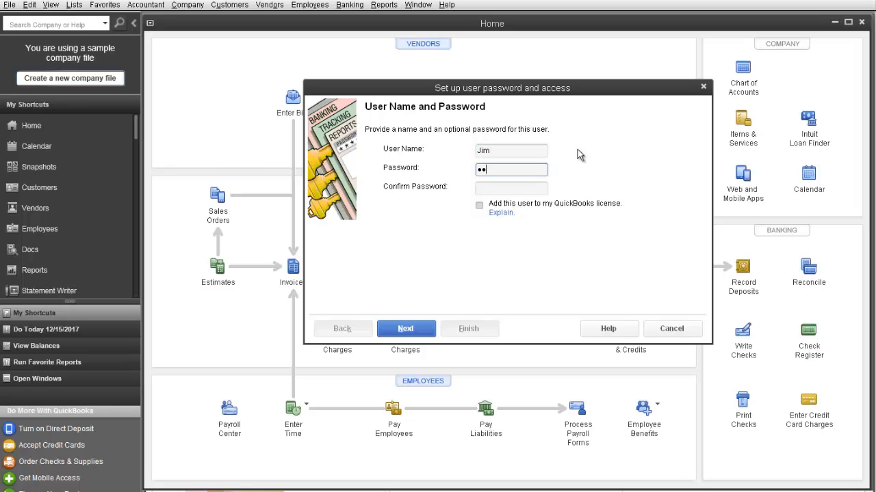
pyautogui.press('Tab')
pyautogui.write('123')
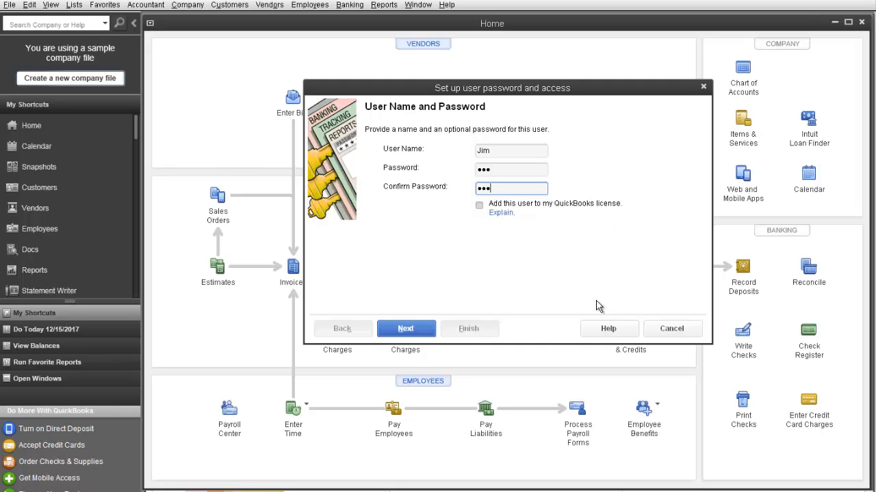
pyautogui.click(418, 330)
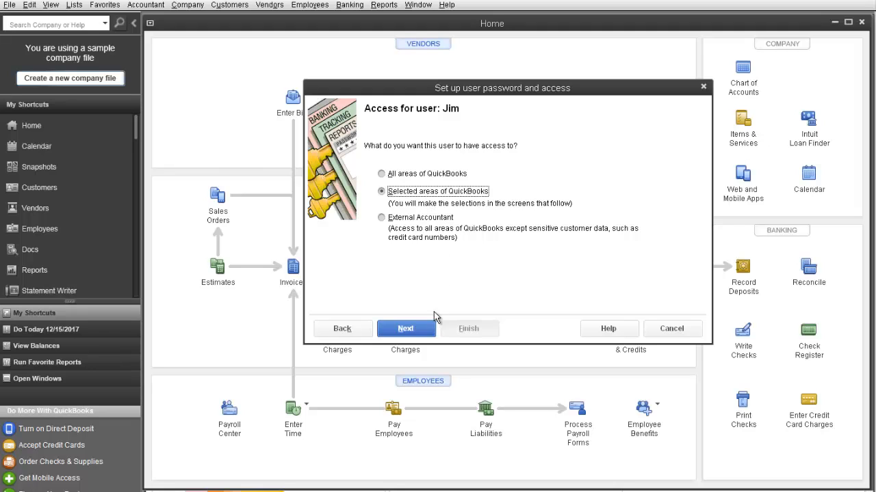
# - Give the user selective Sales and Accounts Receivable access to create transactions and reports
pyautogui.click(414, 331)
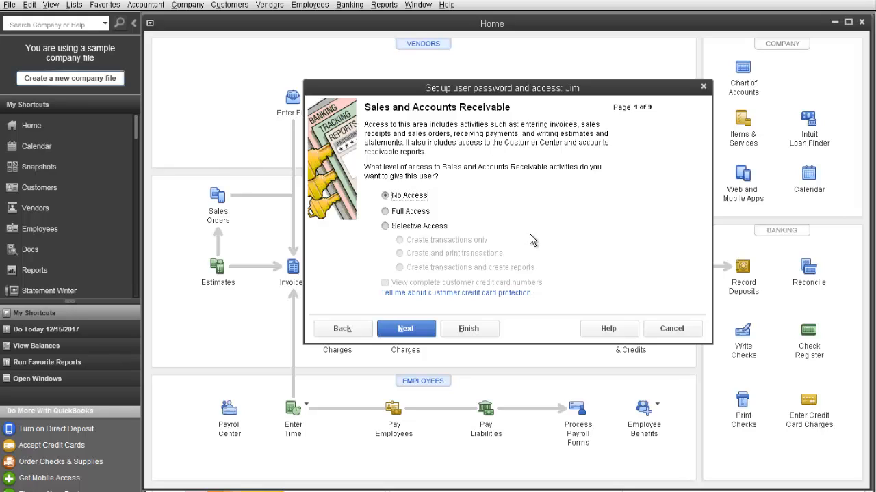
pyautogui.click(384, 226)
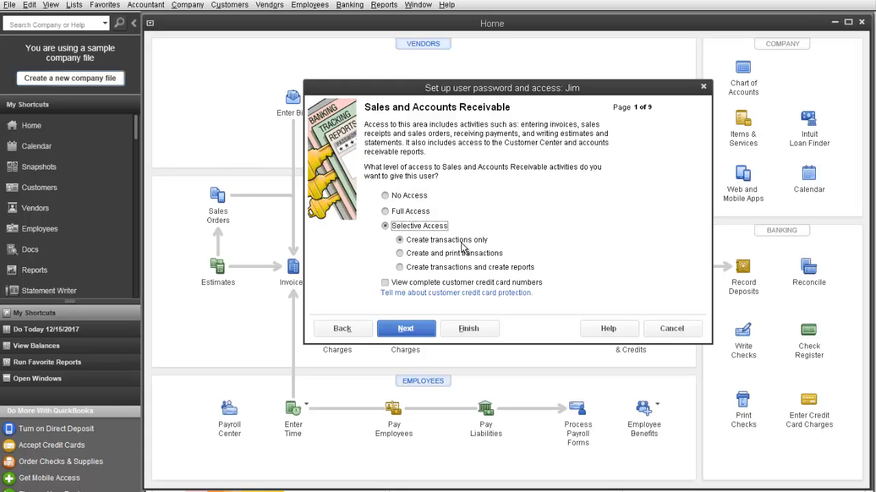
pyautogui.click(403, 271)
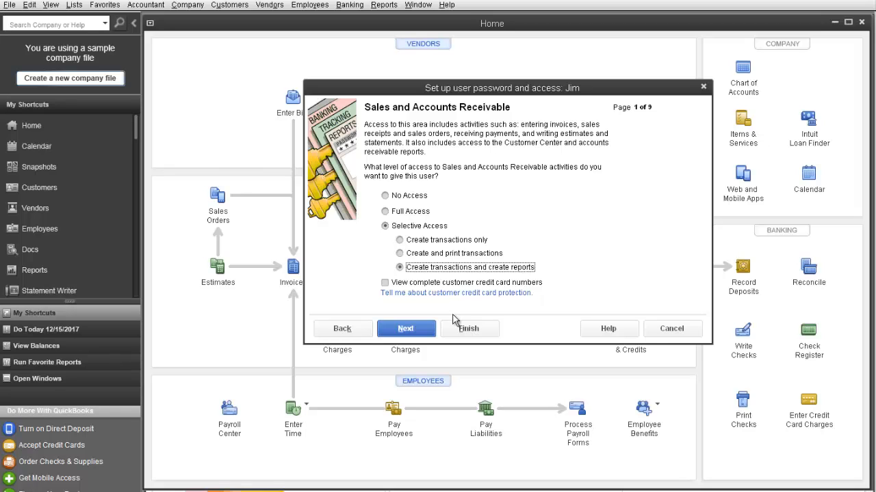
pyautogui.click(405, 329)
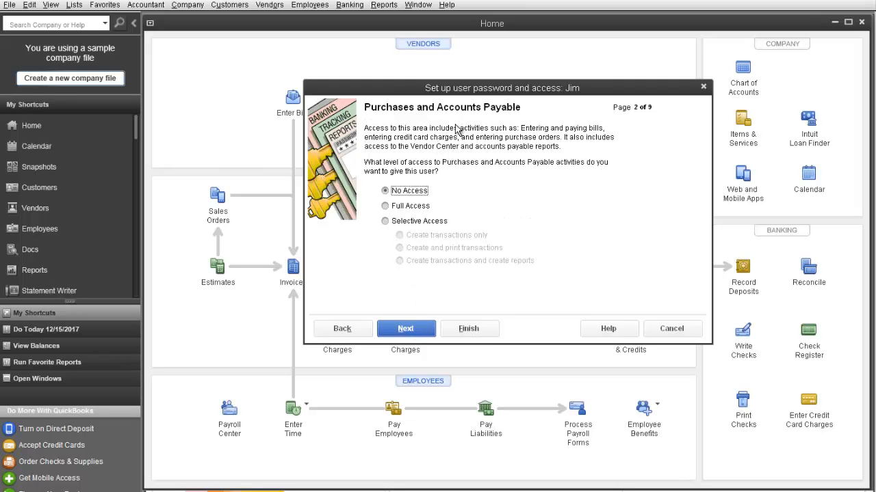
# - Leave Purchases and Banking at No Access, and allow creating and printing Time Tracking transactions
pyautogui.click(407, 329)
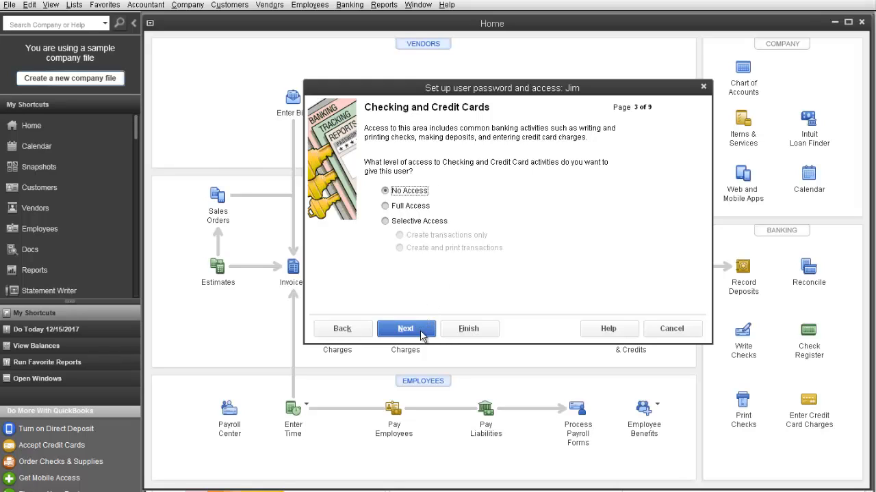
pyautogui.click(422, 333)
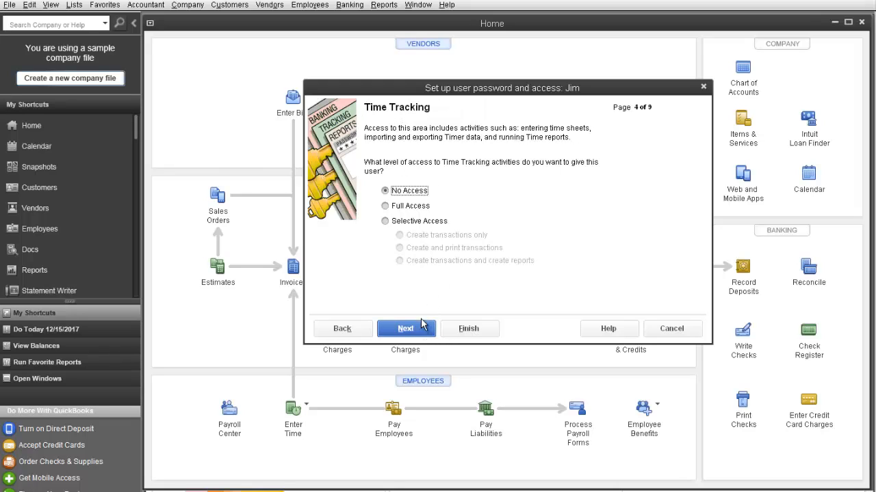
pyautogui.click(400, 221)
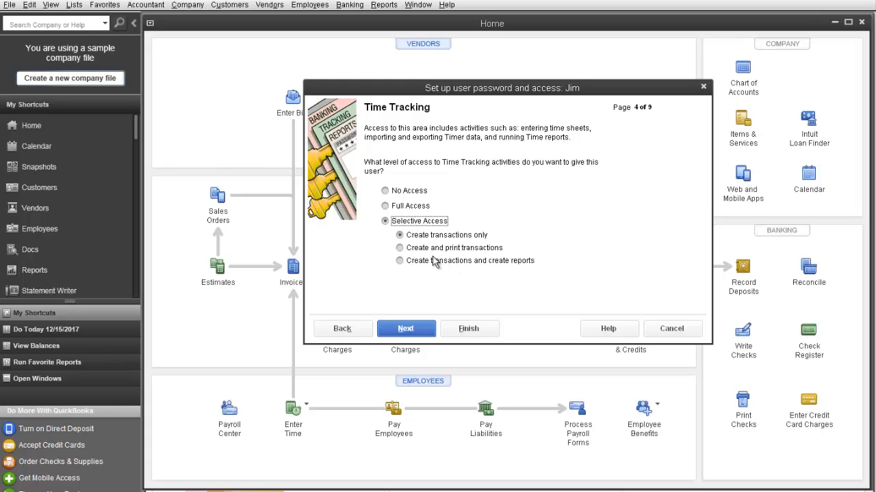
pyautogui.click(411, 251)
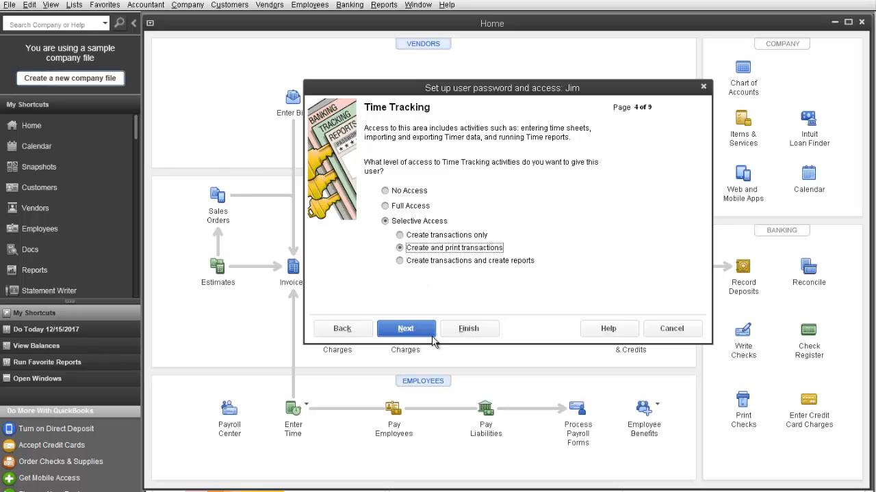
pyautogui.click(414, 328)
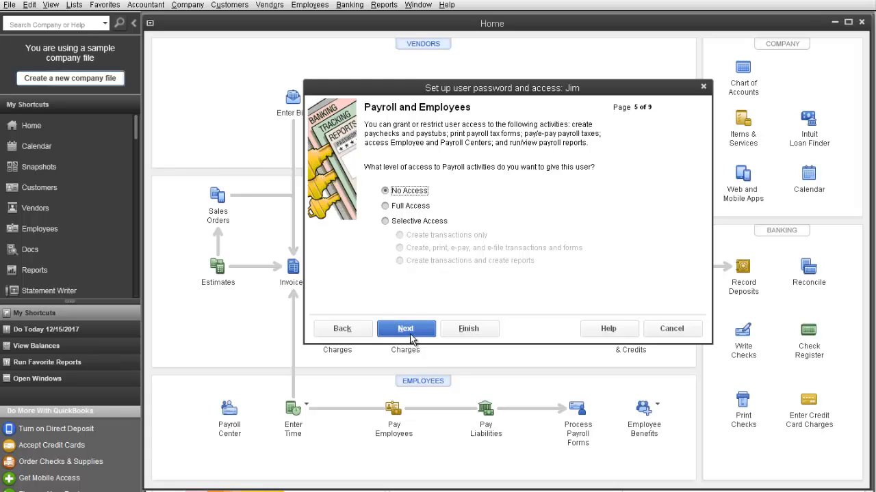
# - Keep No Access for Payroll, Sensitive Accounting and Sensitive Financial Reporting
pyautogui.click(411, 334)
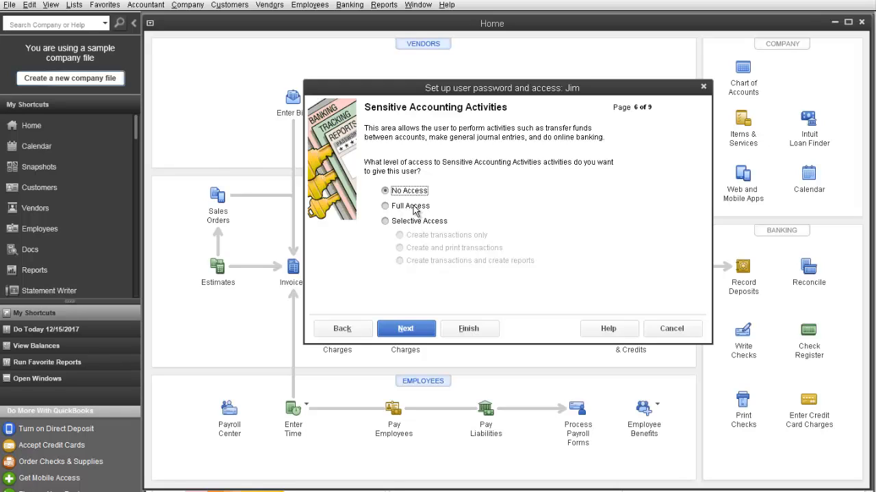
pyautogui.click(417, 331)
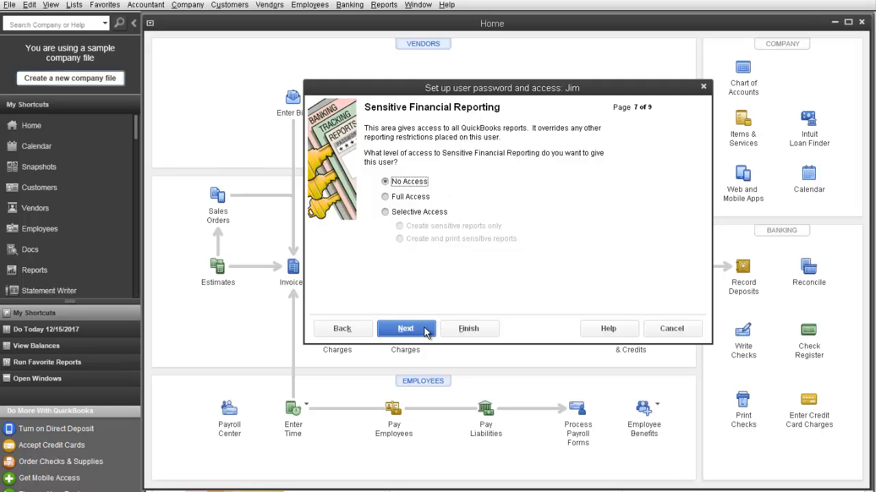
pyautogui.click(429, 326)
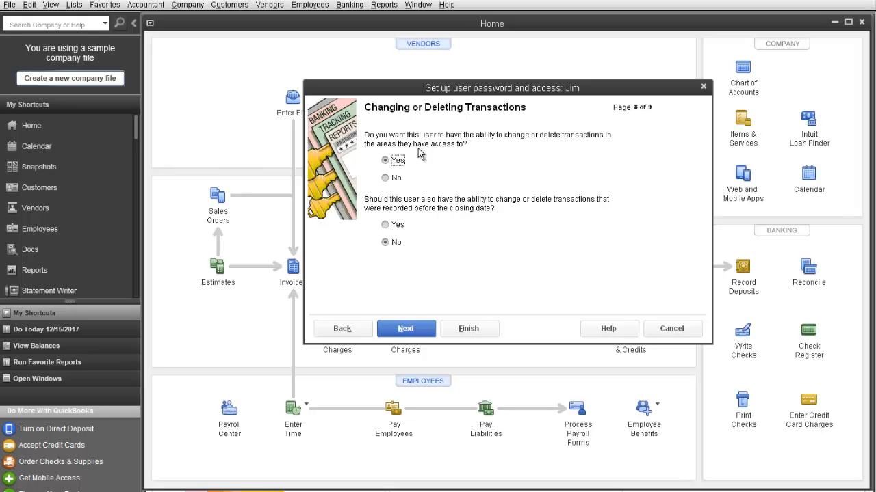
# - Answer No to changing or deleting transactions and proceed to the access summary
pyautogui.click(388, 179)
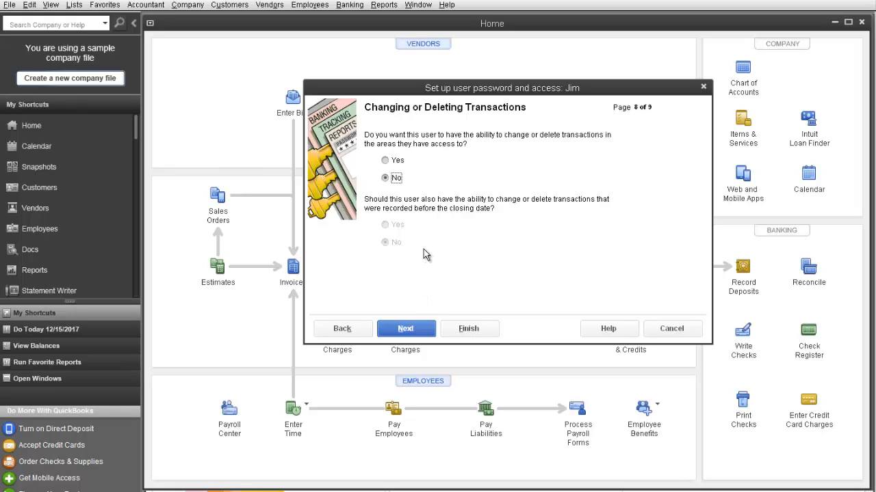
pyautogui.click(419, 330)
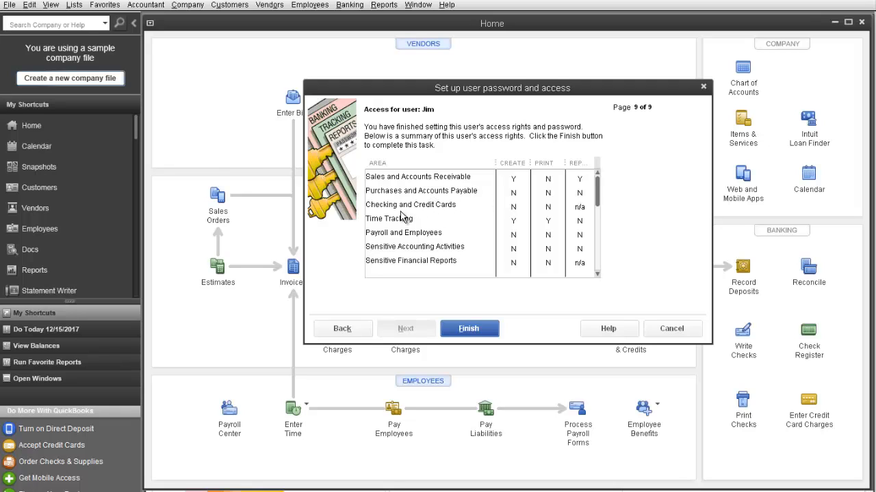
# - Review the access summary, finish creating the user and accept the automatic-login warning
pyautogui.click(597, 275)
pyautogui.click(597, 274)
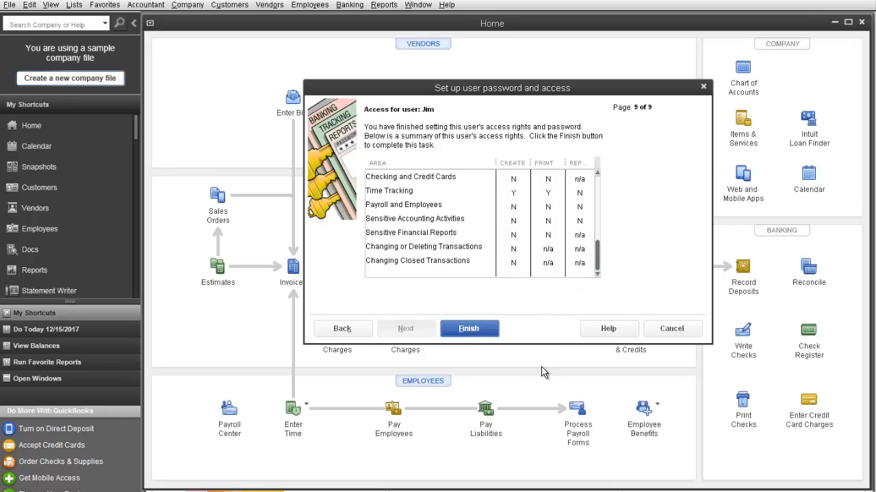
pyautogui.click(469, 329)
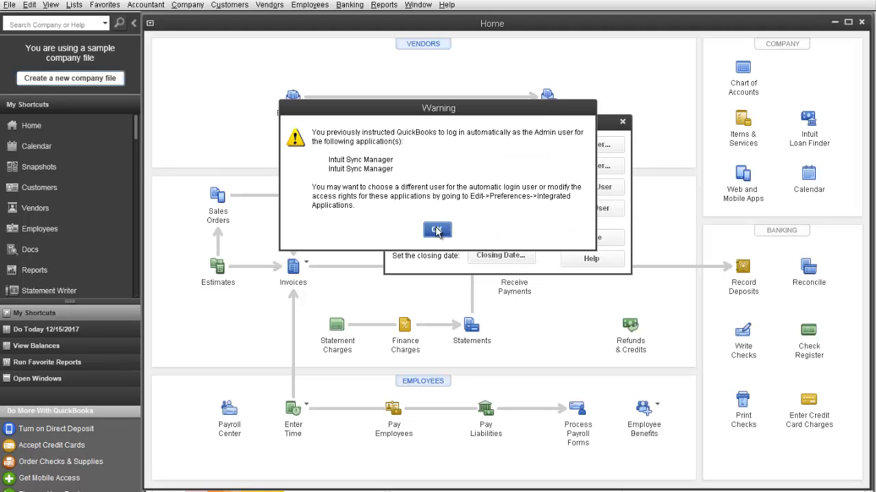
pyautogui.click(437, 231)
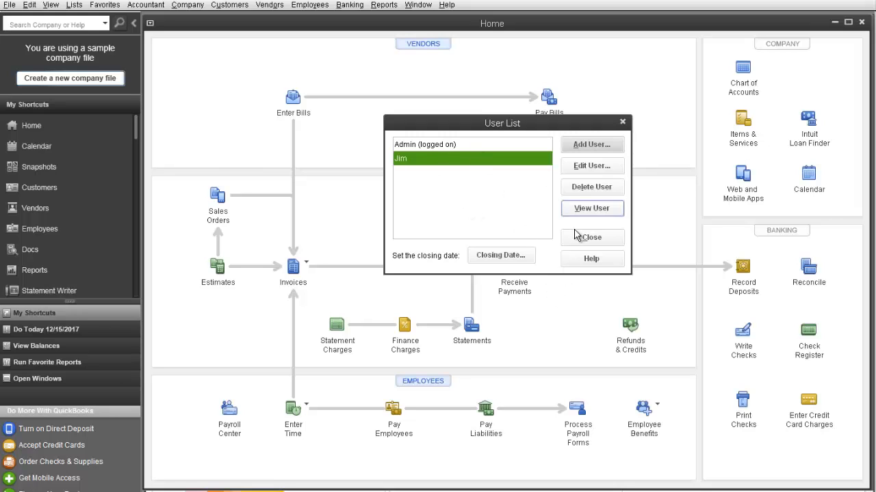
pyautogui.click(468, 148)
pyautogui.click(469, 158)
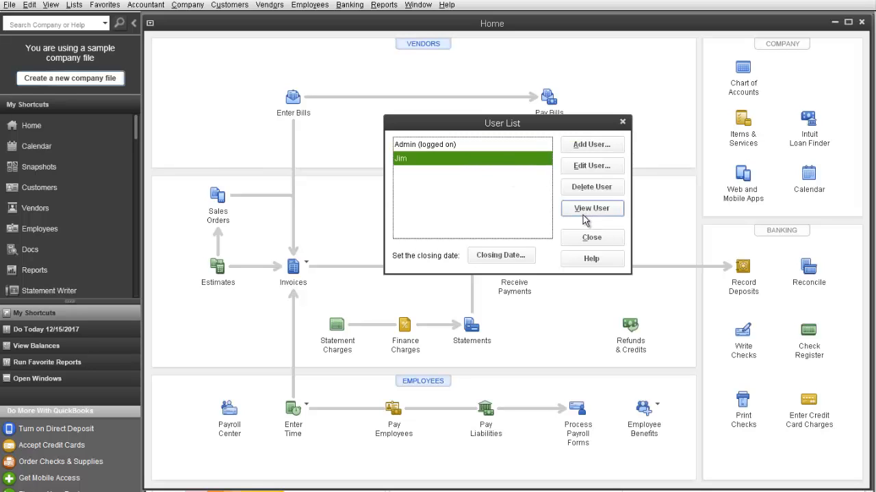
pyautogui.click(592, 215)
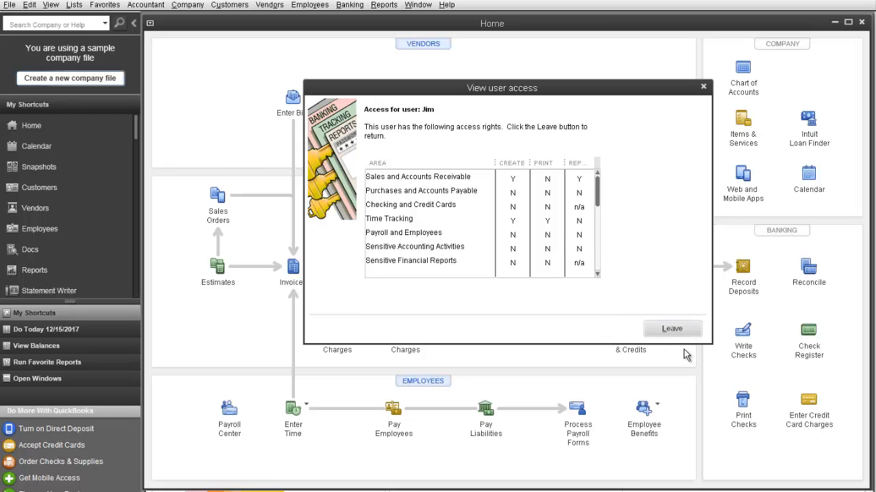
pyautogui.click(678, 331)
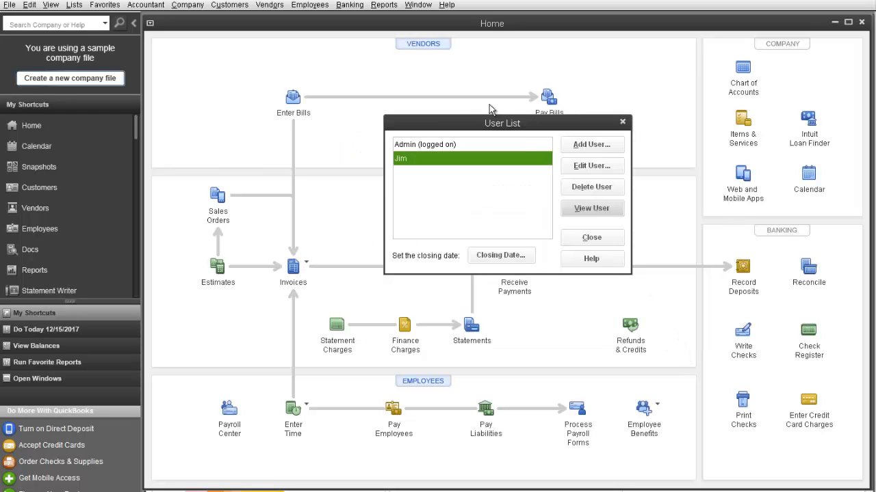